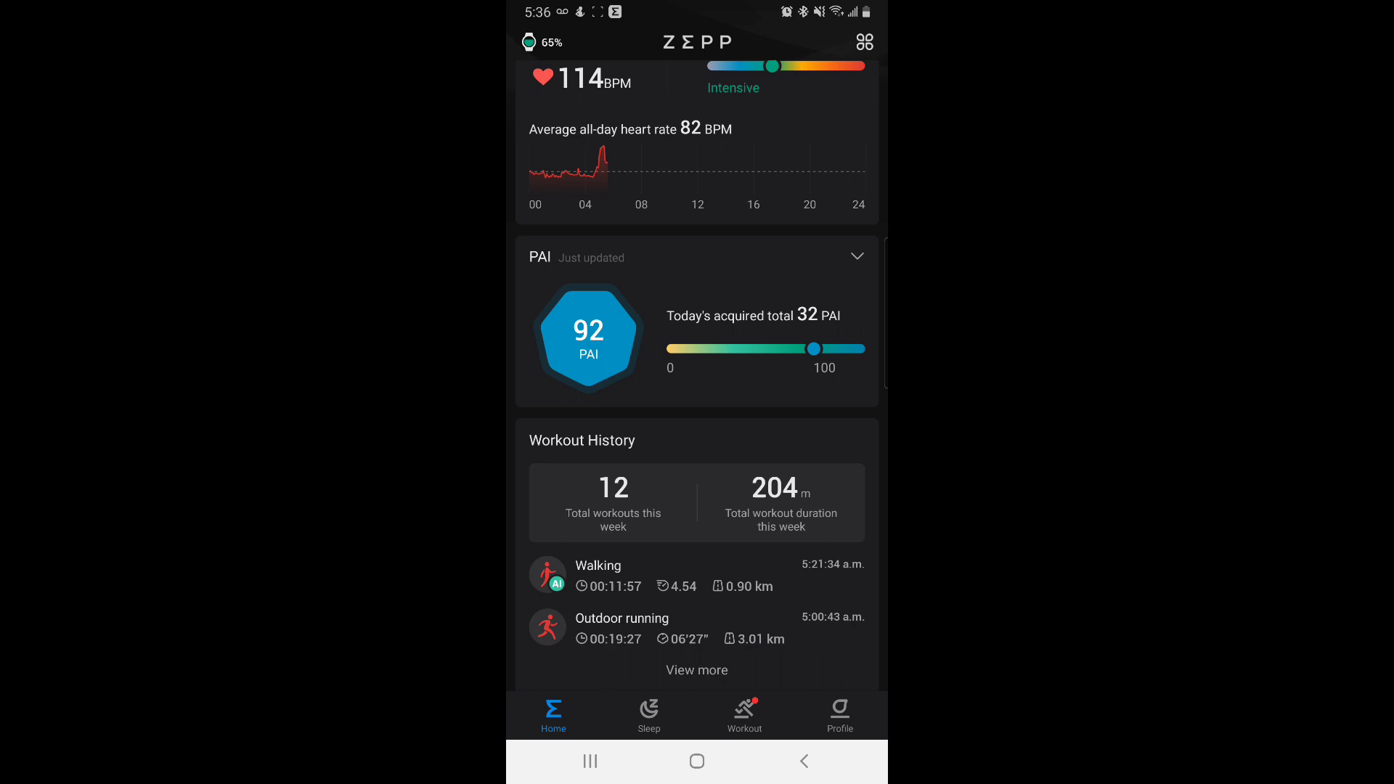
- Open the 3.01 km Outdoor running workout from Workout History on the Home tab
left_click(622, 626)
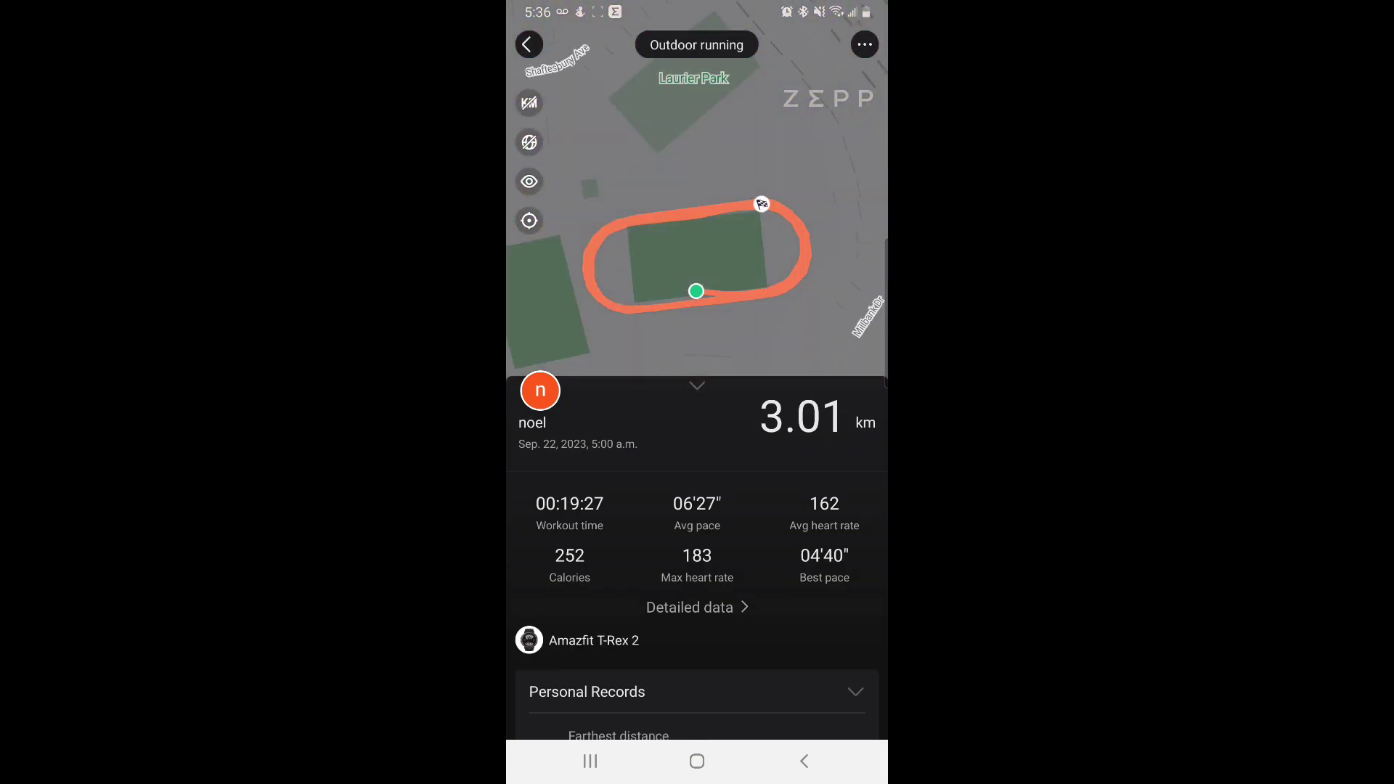
scroll(698, 545, "down", 5)
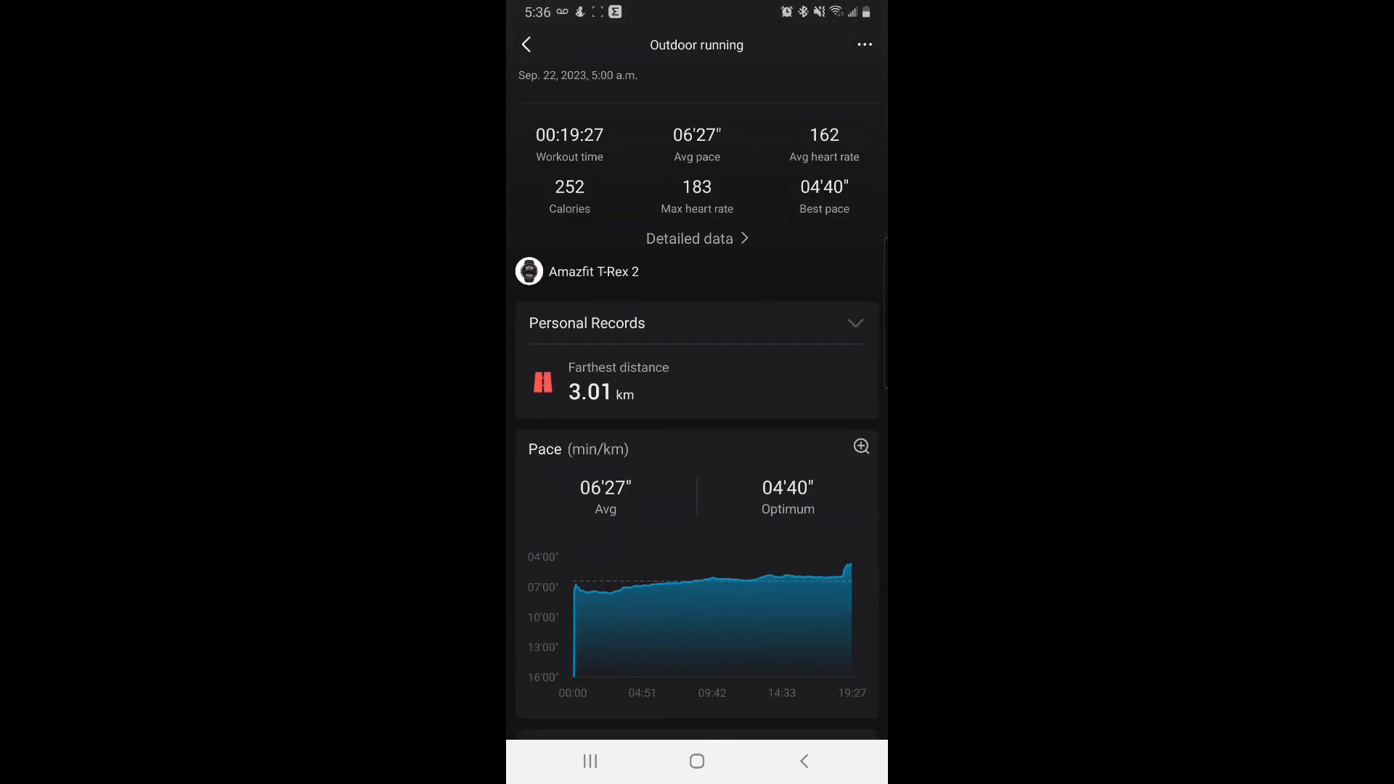
scroll(698, 436, "down", 2)
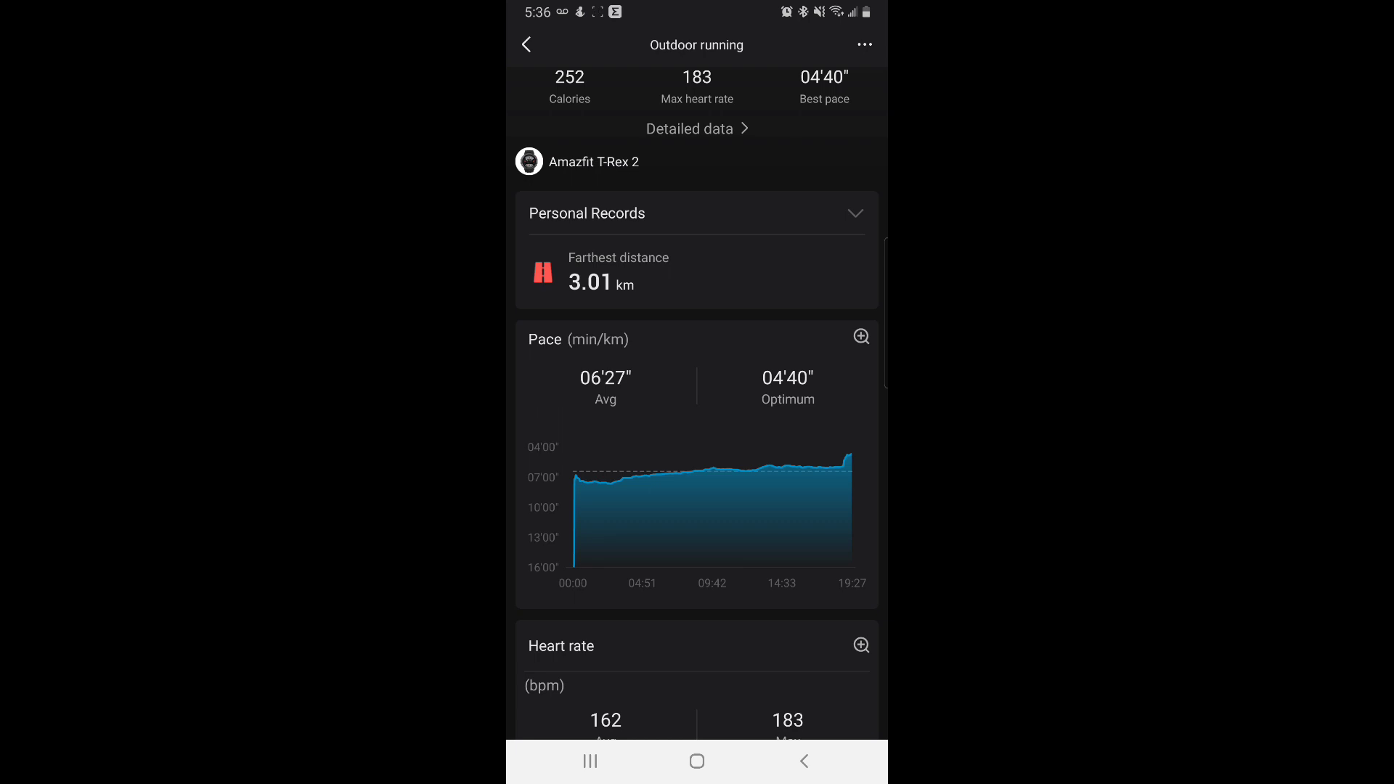
scroll(698, 399, "down", 5)
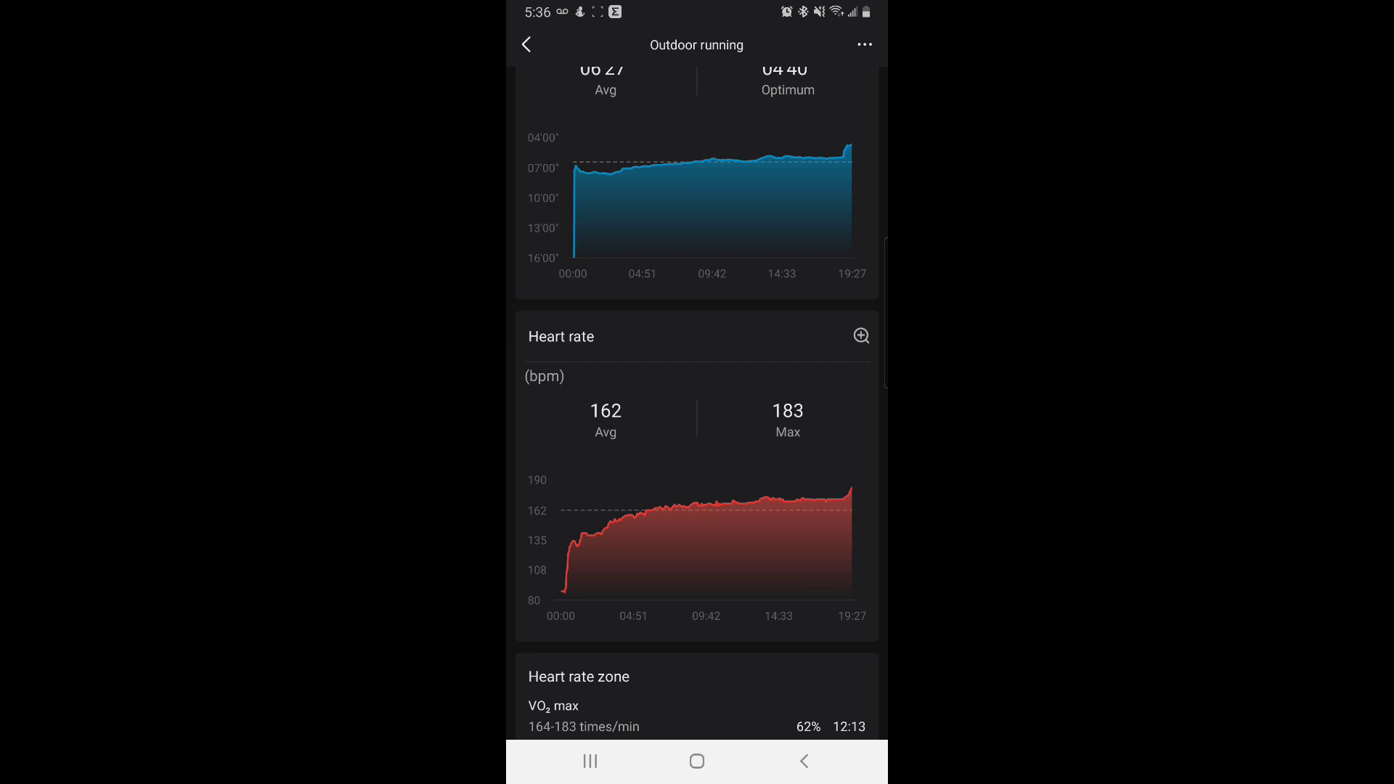
scroll(697, 403, "down", 4)
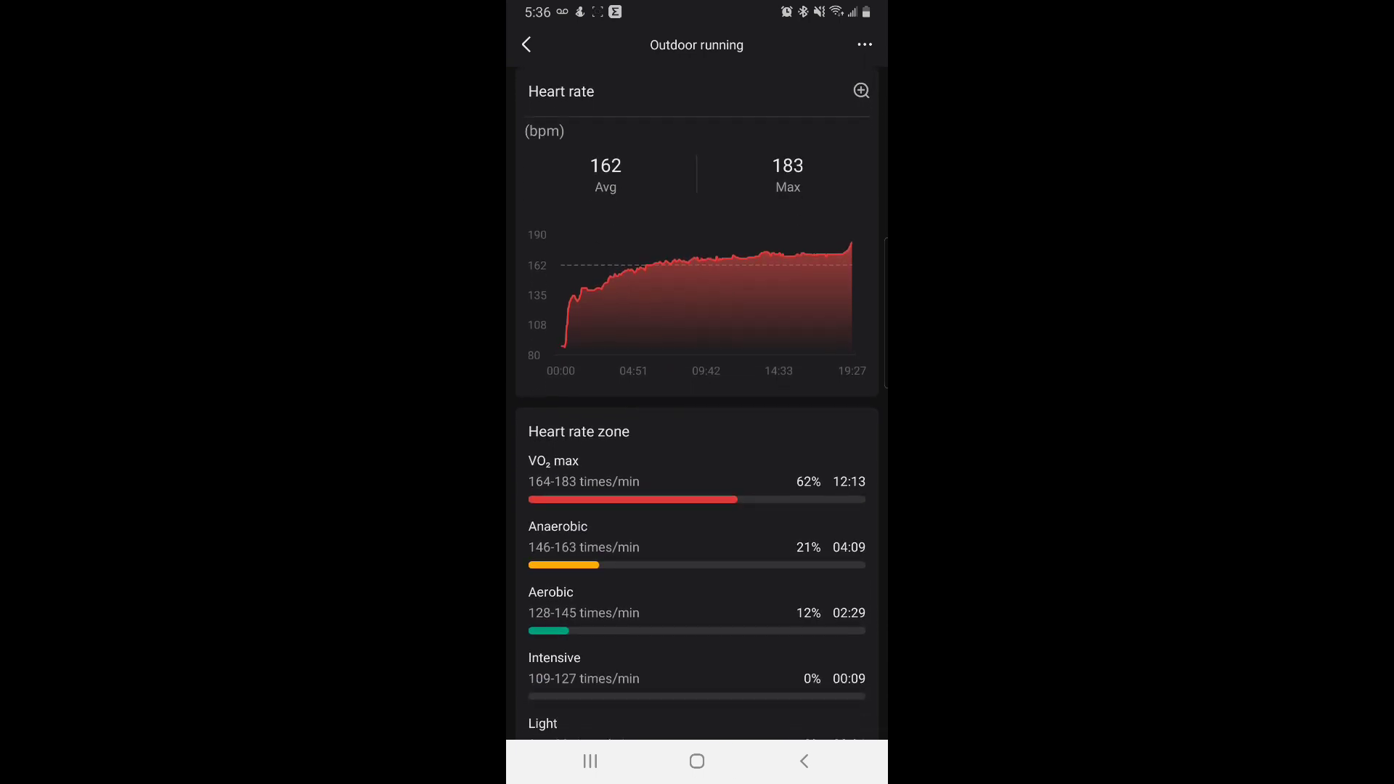
scroll(697, 403, "down", 4)
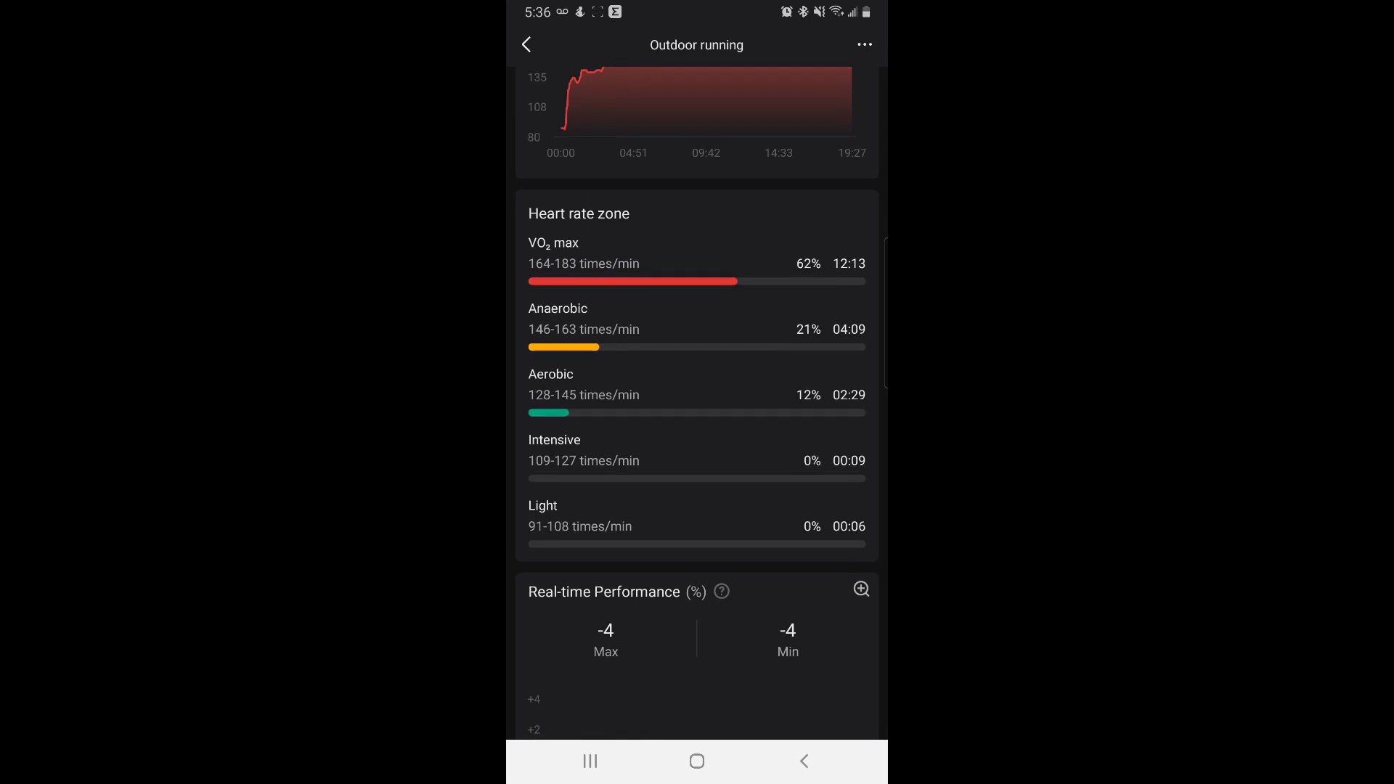
scroll(697, 403, "down", 5)
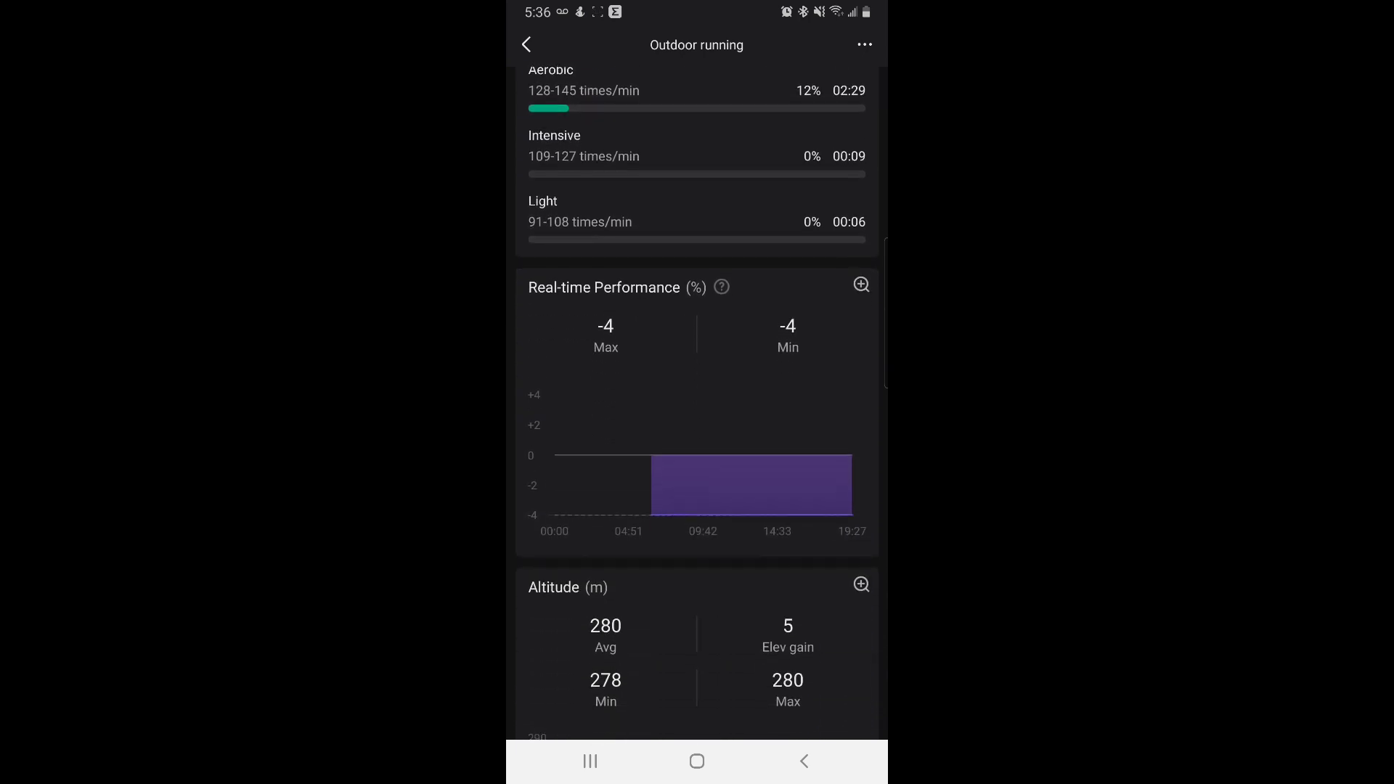
scroll(698, 403, "down", 2)
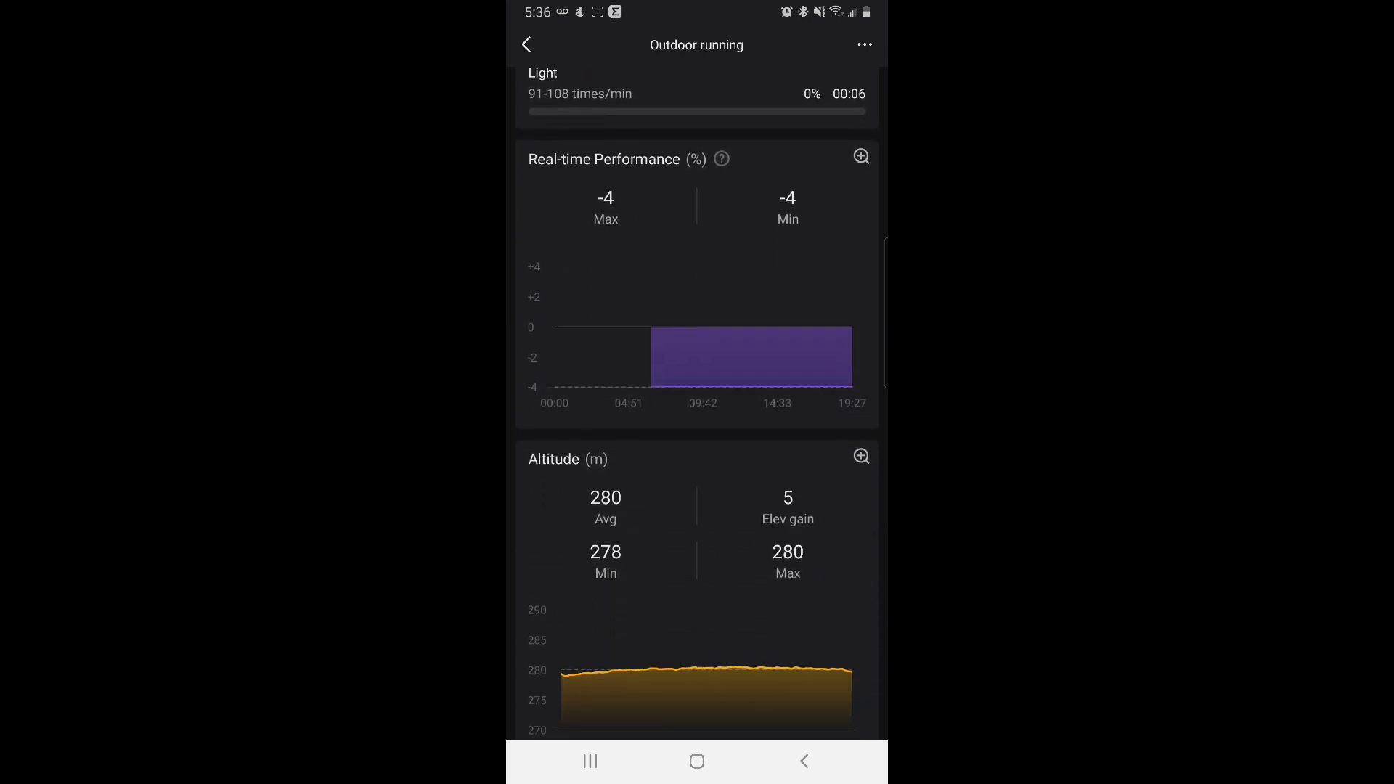
scroll(697, 404, "down", 6)
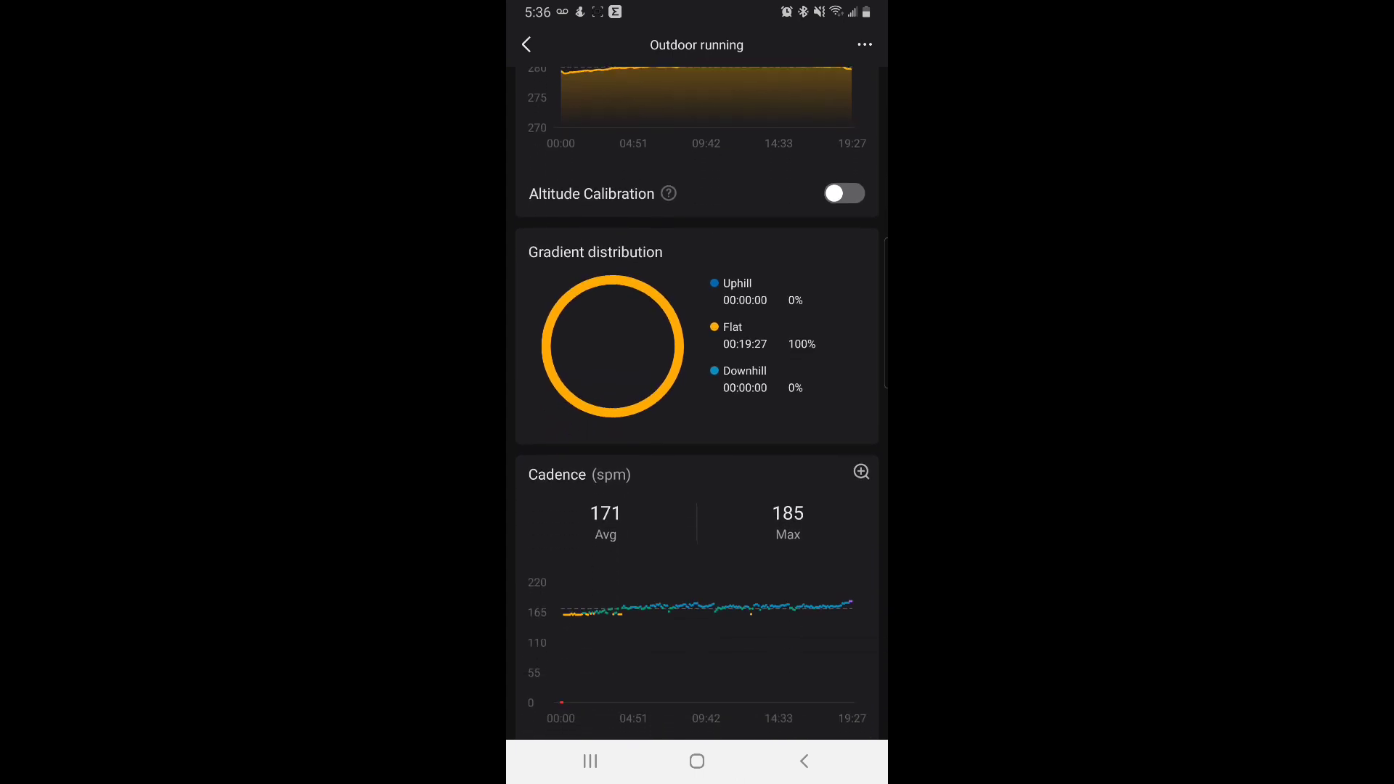
scroll(698, 403, "down", 3)
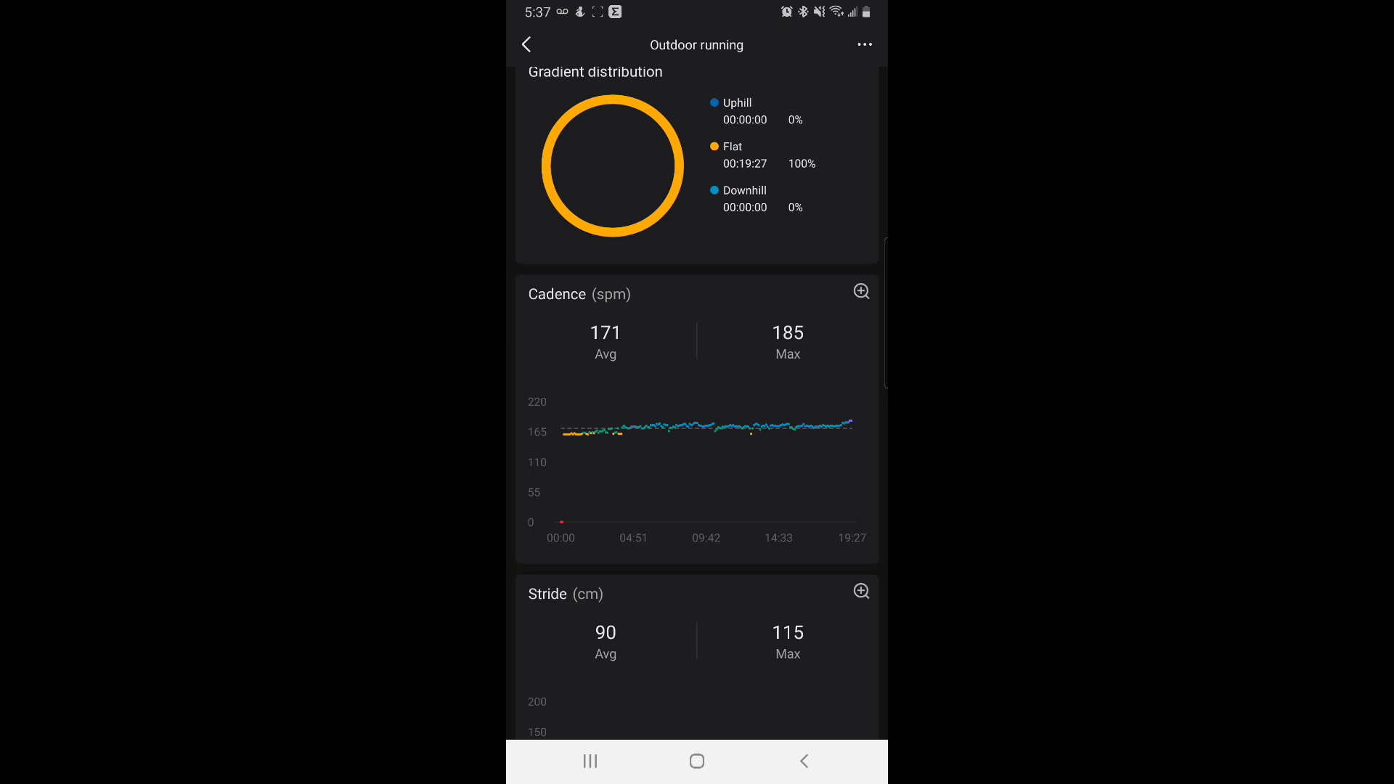
scroll(698, 404, "down", 3)
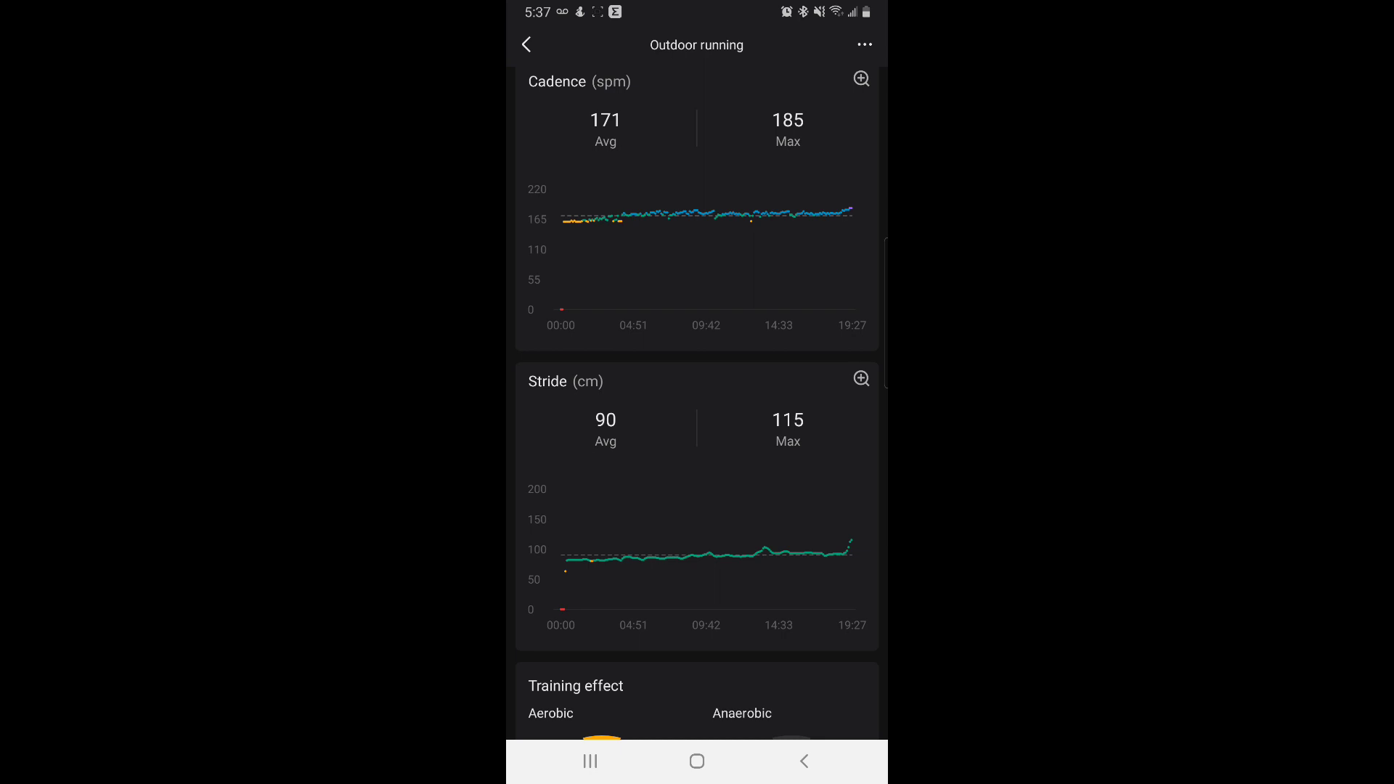
scroll(697, 403, "down", 3)
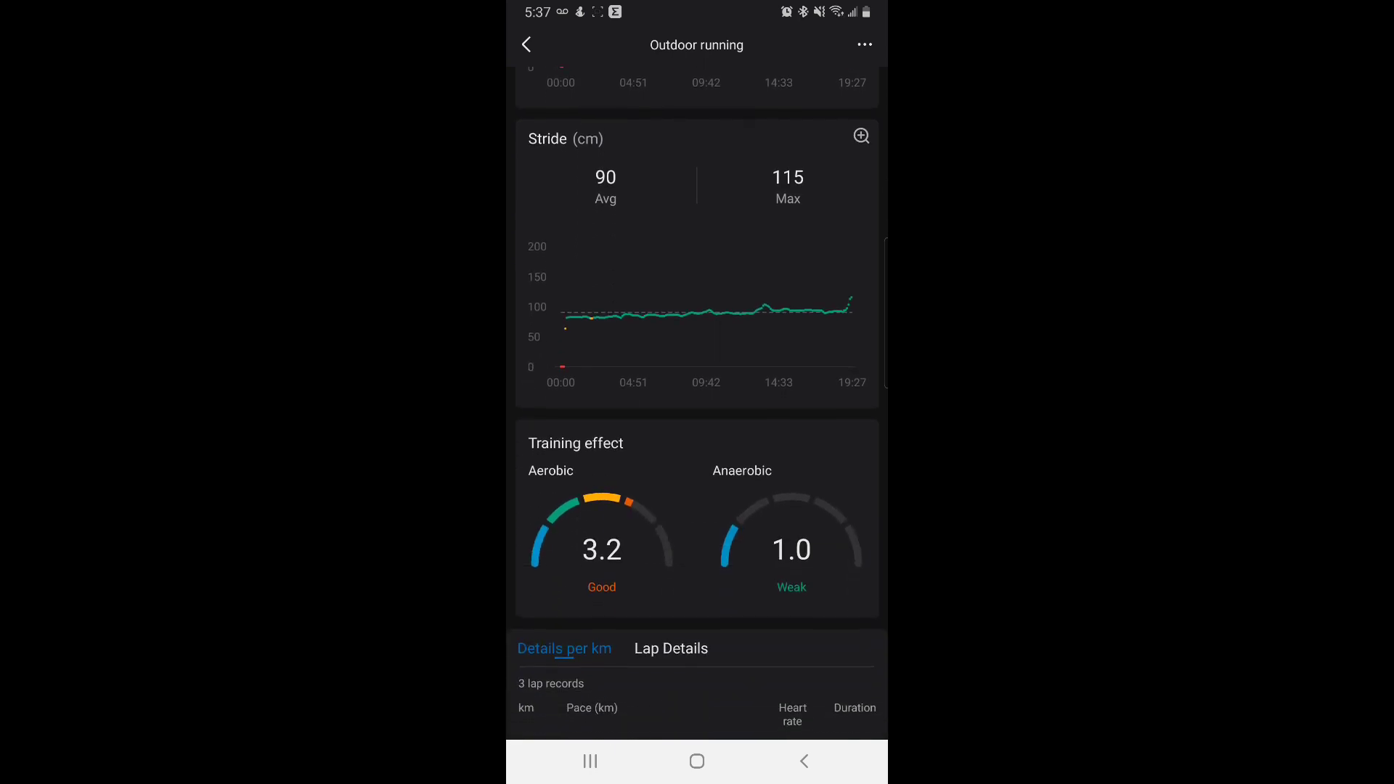
scroll(697, 403, "down", 2)
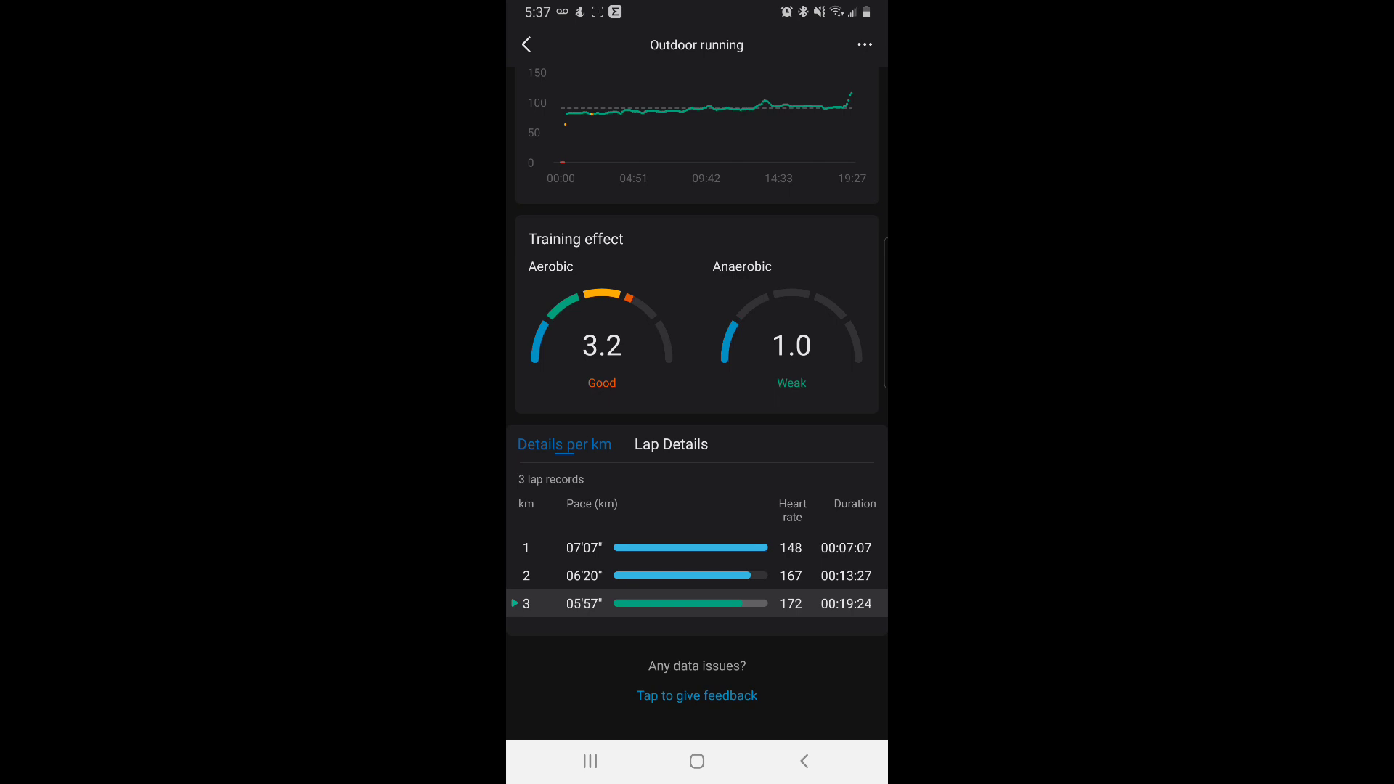
- Switch the details table to Lap Details to list all eight laps
left_click(671, 445)
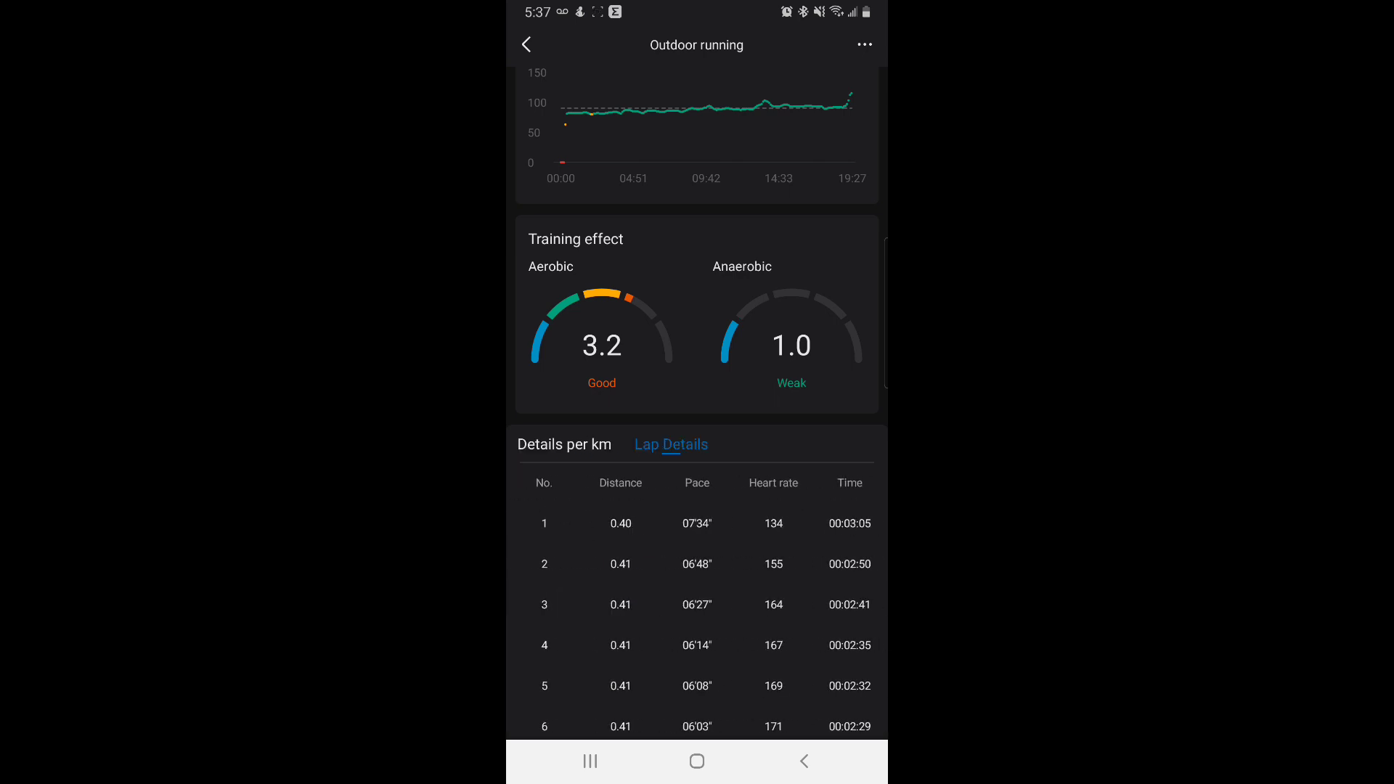
scroll(698, 437, "down", 1)
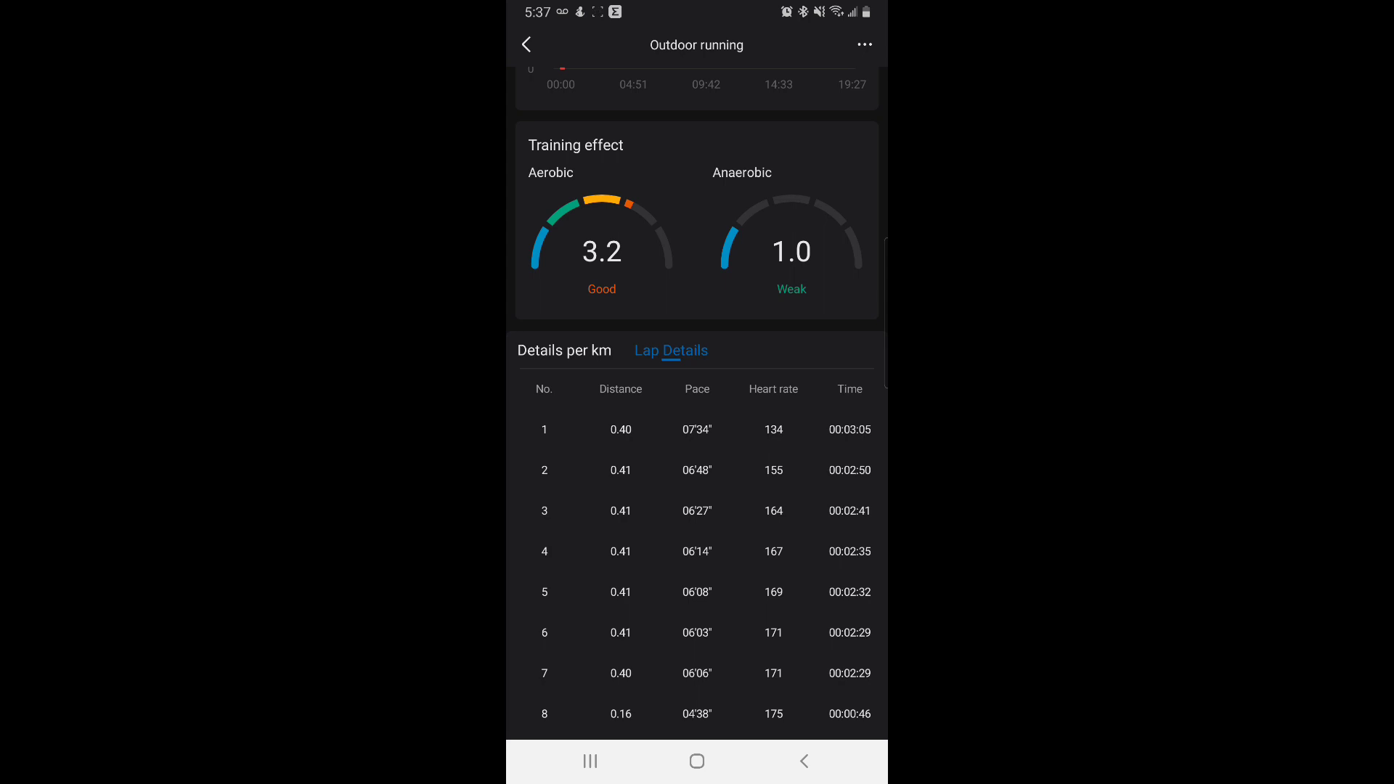
scroll(698, 403, "down", 1)
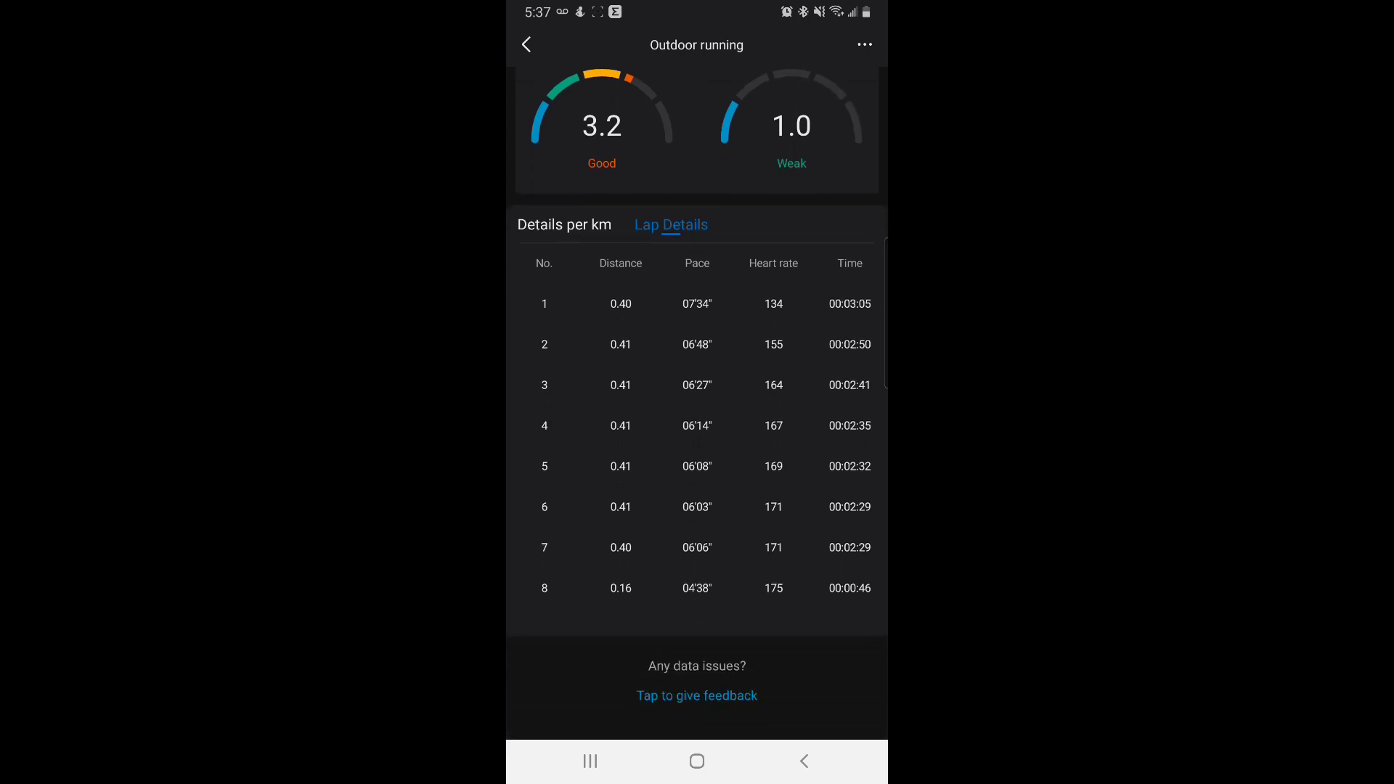